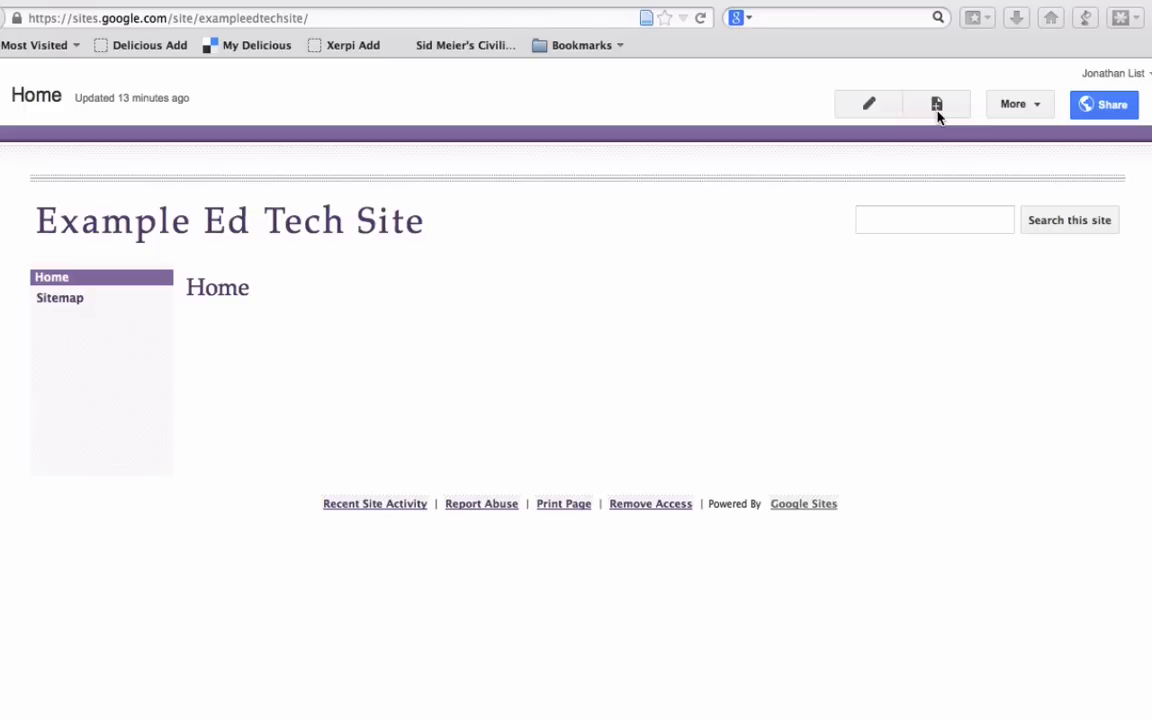
- Review the available page and site actions and the site's sharing permissions, returning to the home page
{"action": "left_click", "coordinate": [1022, 108]}
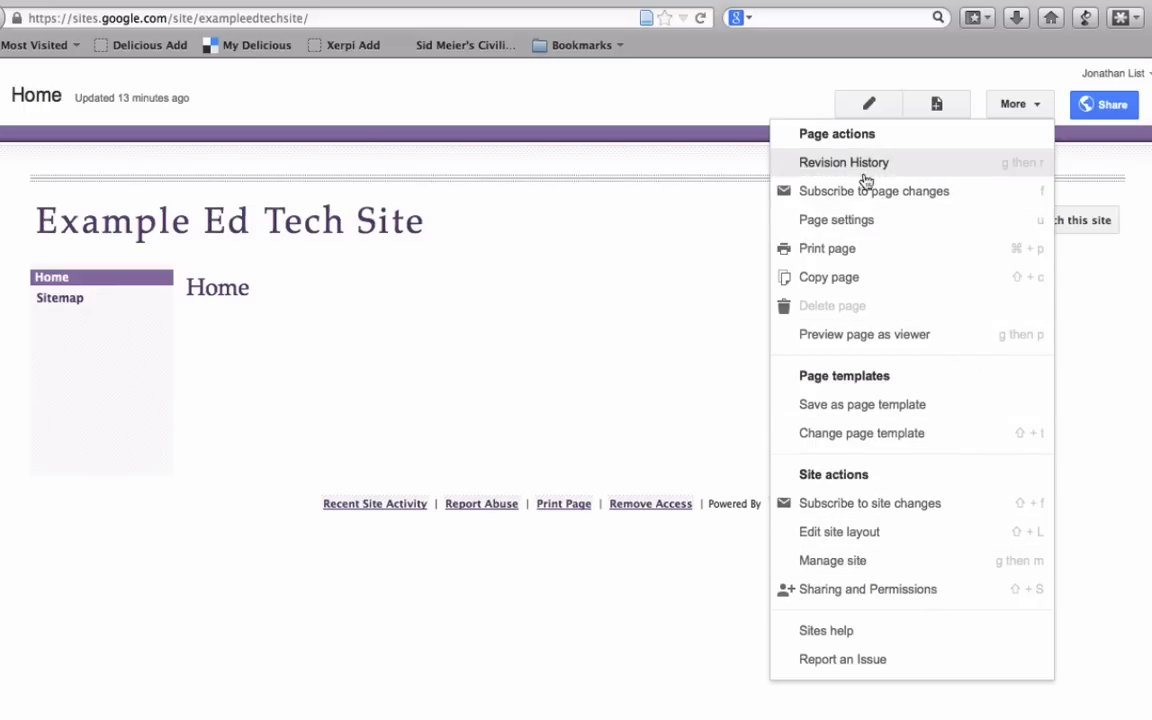
{"action": "left_click", "coordinate": [1100, 131]}
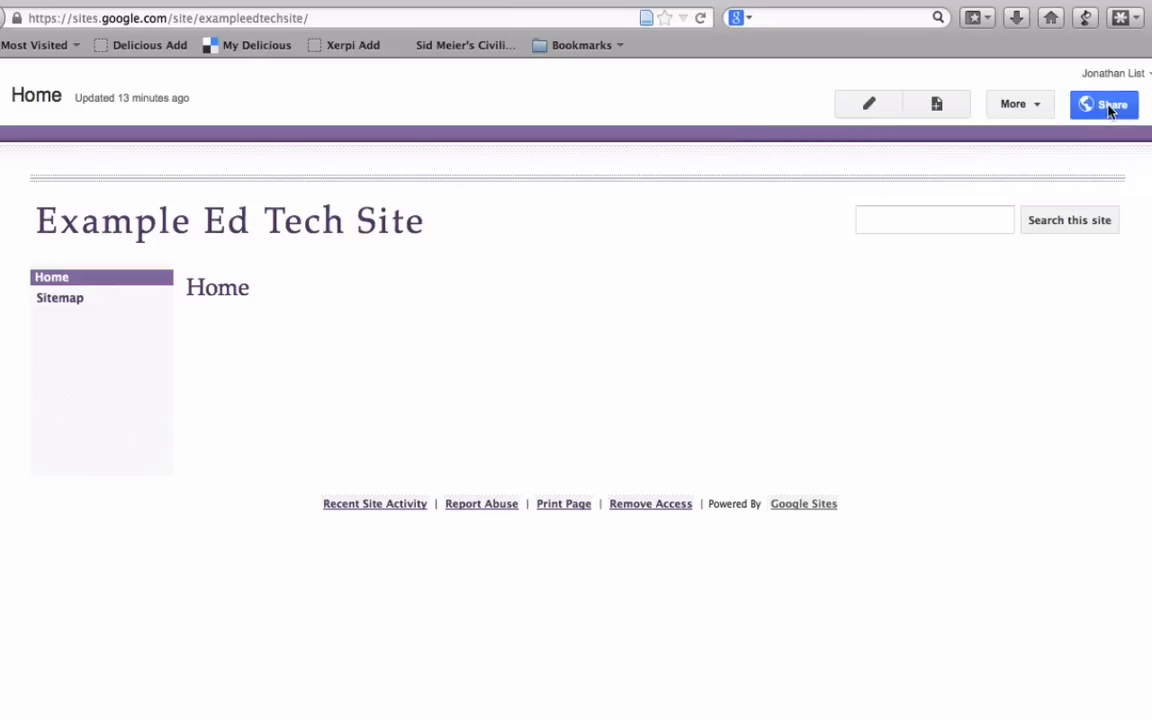
{"action": "left_click", "coordinate": [1108, 106]}
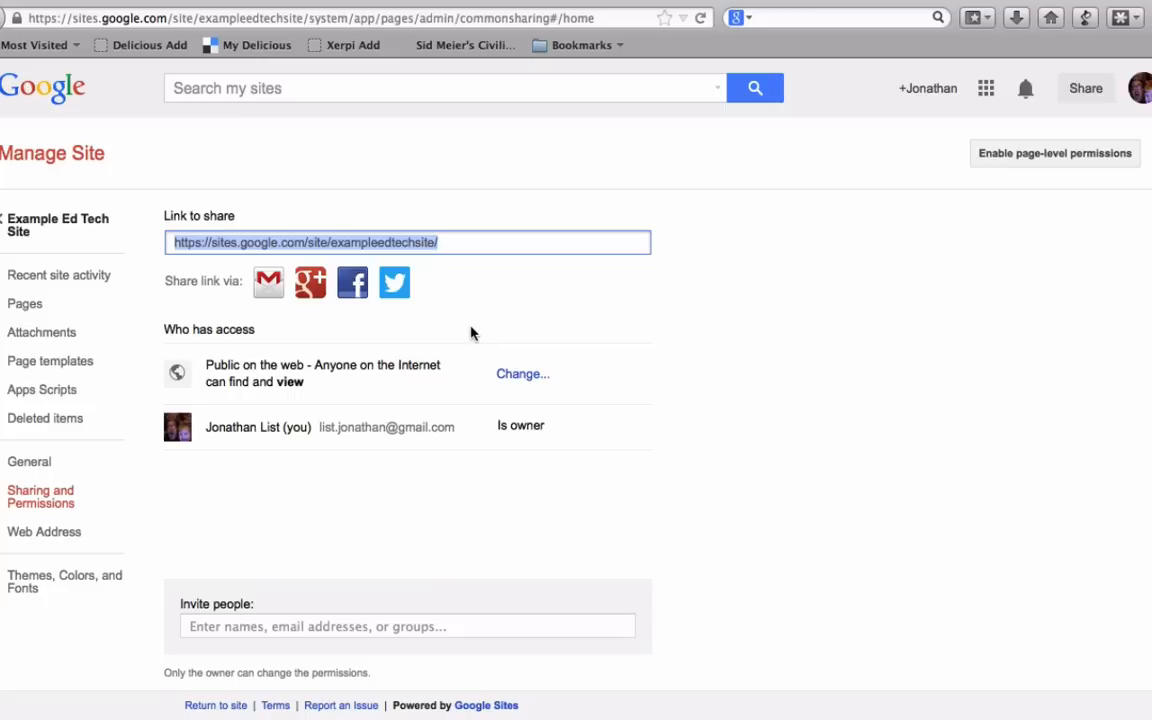
{"action": "left_click", "coordinate": [411, 441]}
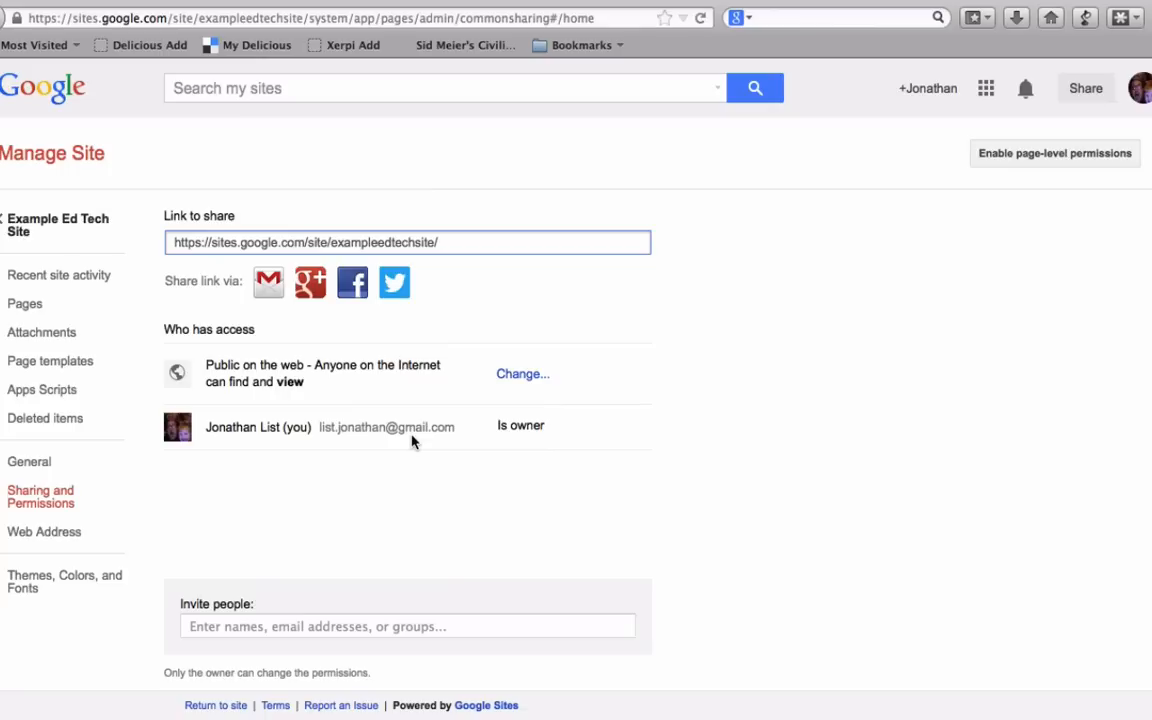
{"action": "left_click", "coordinate": [59, 218]}
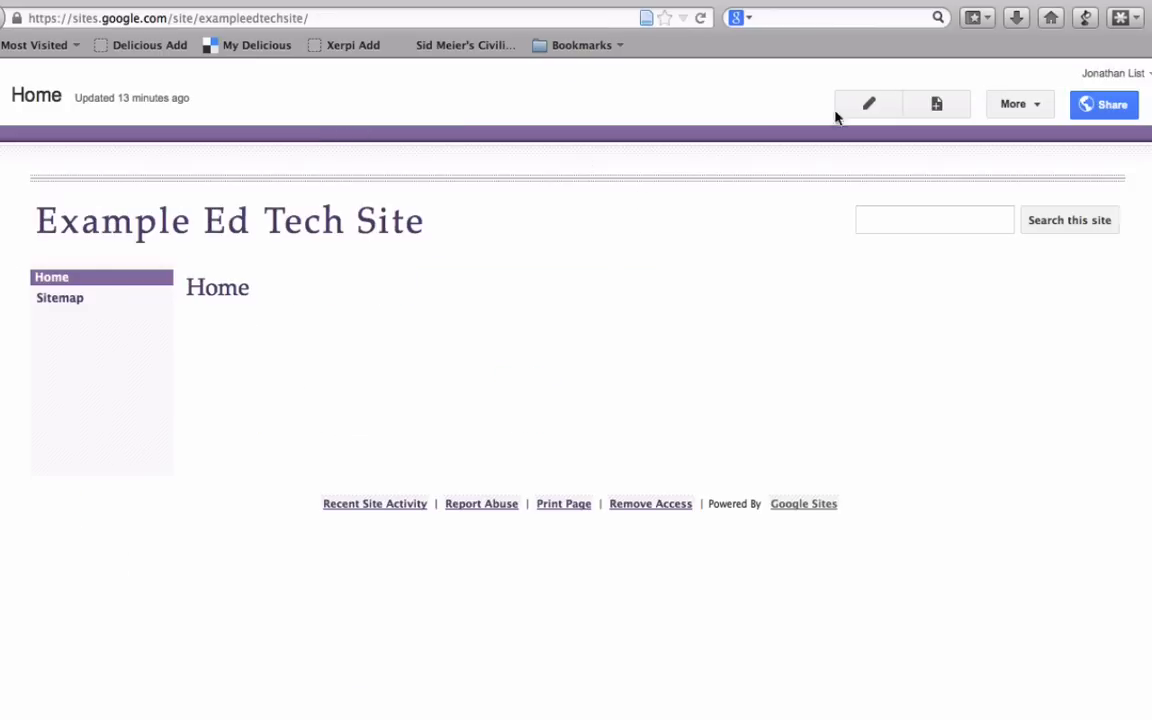
- Start a new page in the site named "21st Century Skills Introduction"
{"action": "left_click", "coordinate": [937, 105]}
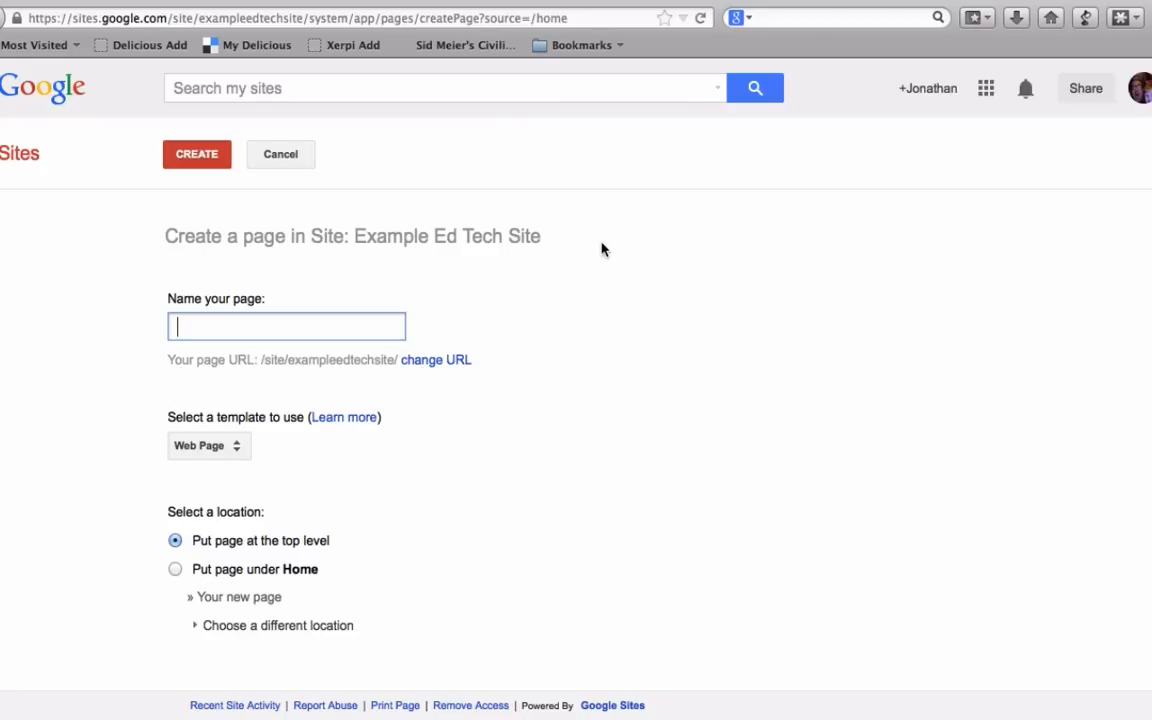
{"action": "type", "text": "21s"}
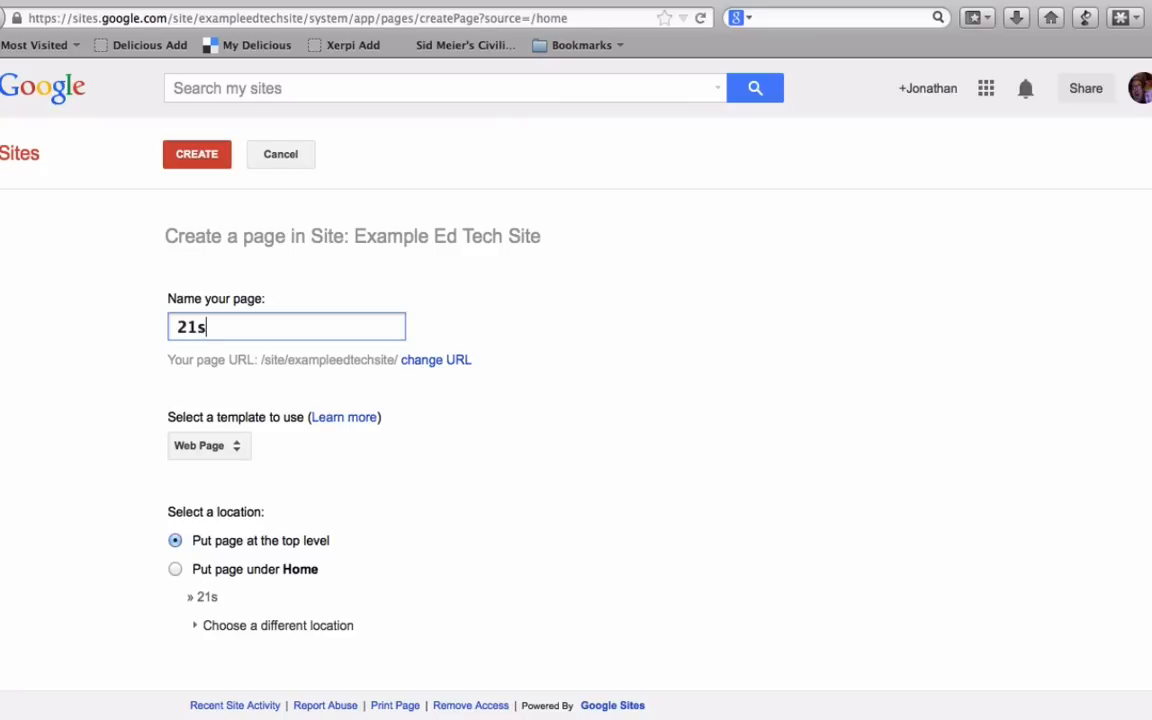
{"action": "type", "text": "t Century Skills"}
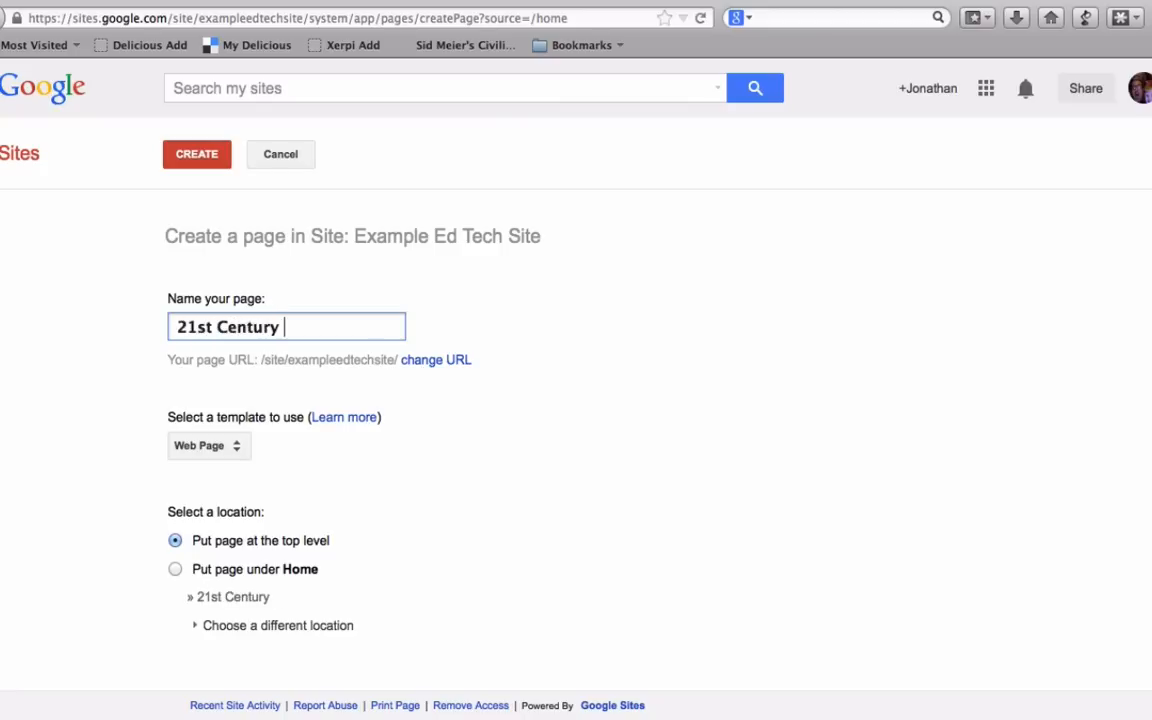
{"action": "type", "text": " Introduction"}
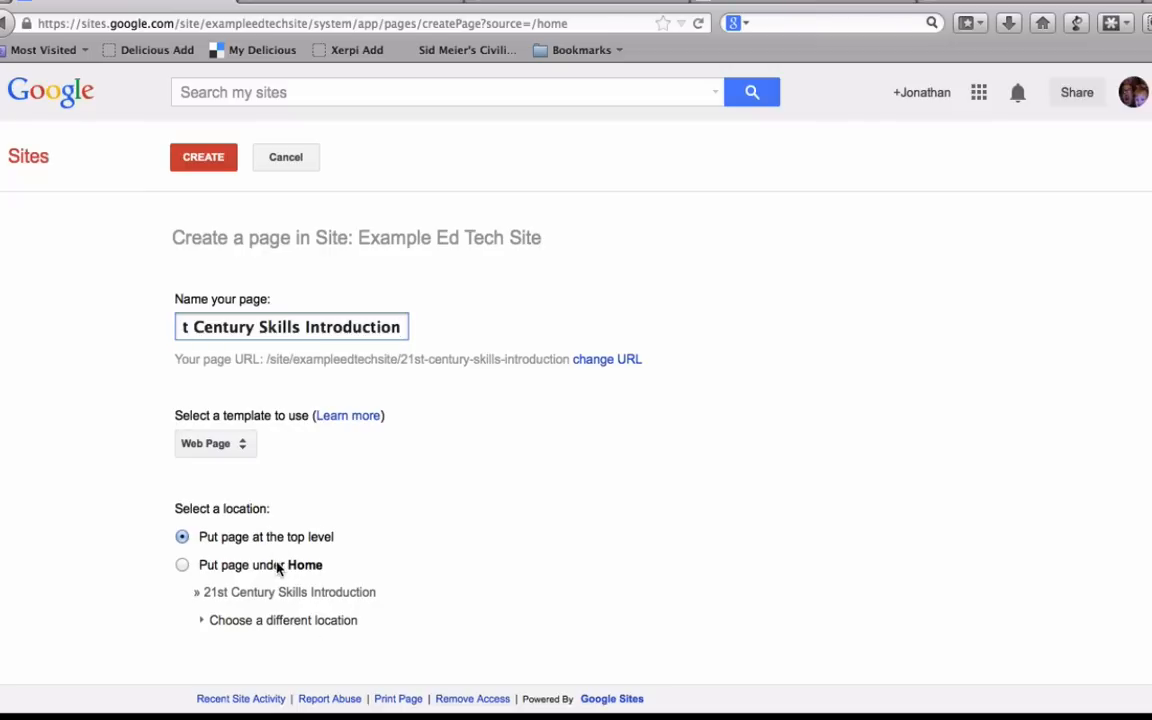
- Check the alternative page locations, keep the new page at the top level, and create it with the Web Page template
{"action": "left_click", "coordinate": [203, 620]}
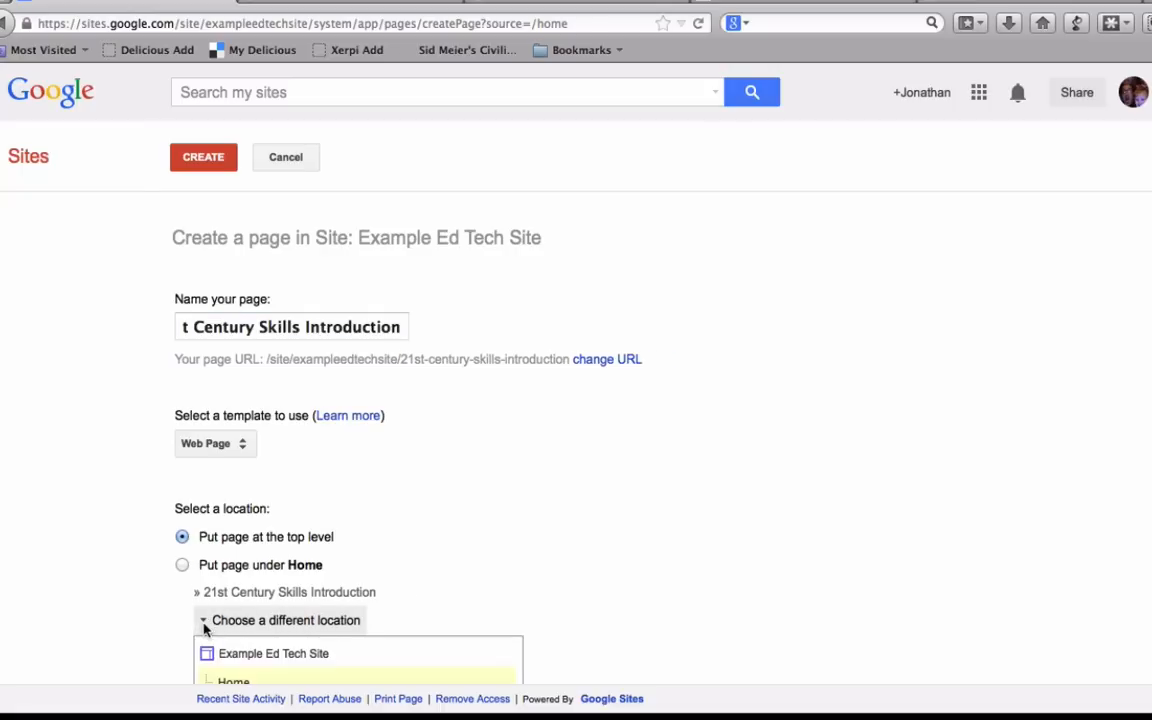
{"action": "left_click", "coordinate": [226, 566]}
{"action": "scroll", "coordinate": [407, 537], "scroll_direction": "down", "scroll_amount": 4}
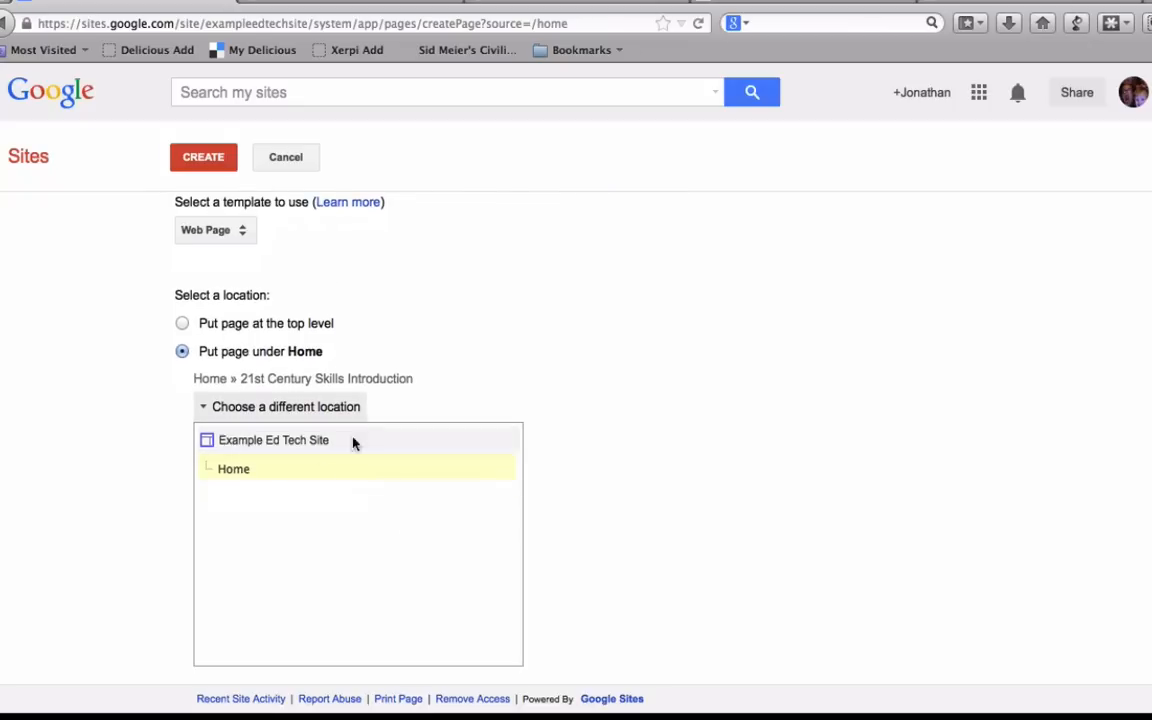
{"action": "left_click", "coordinate": [182, 323]}
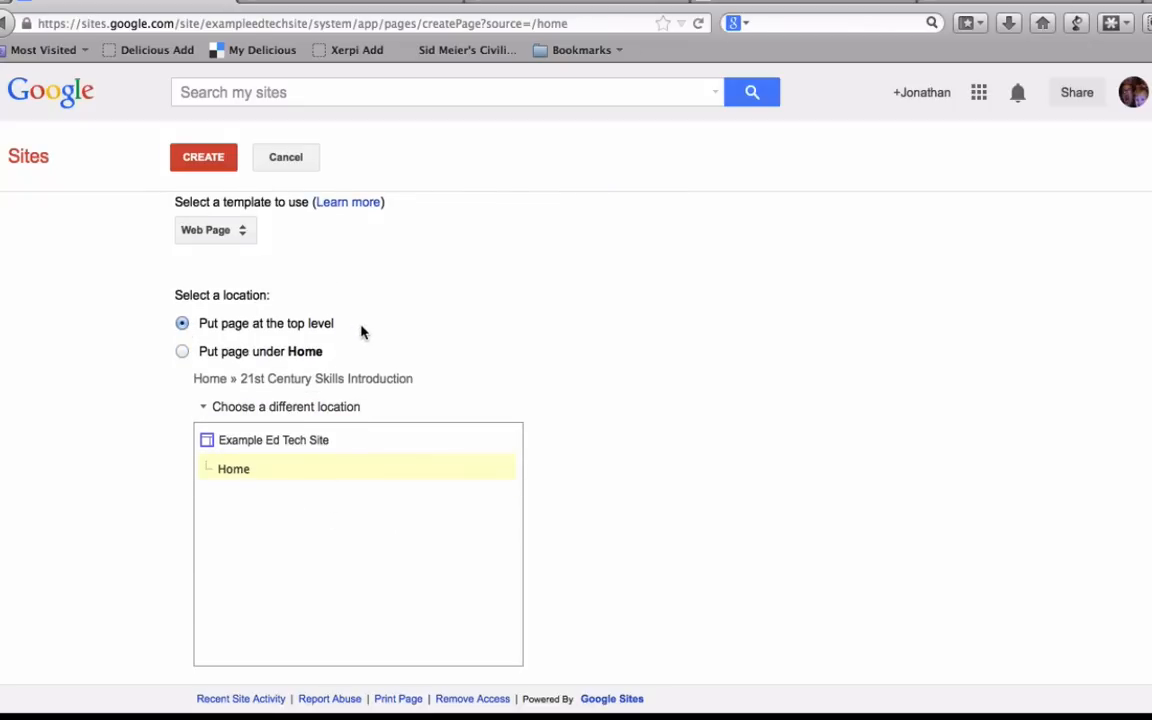
{"action": "scroll", "coordinate": [362, 332], "scroll_direction": "down", "scroll_amount": 1}
{"action": "scroll", "coordinate": [362, 332], "scroll_direction": "up", "scroll_amount": 2}
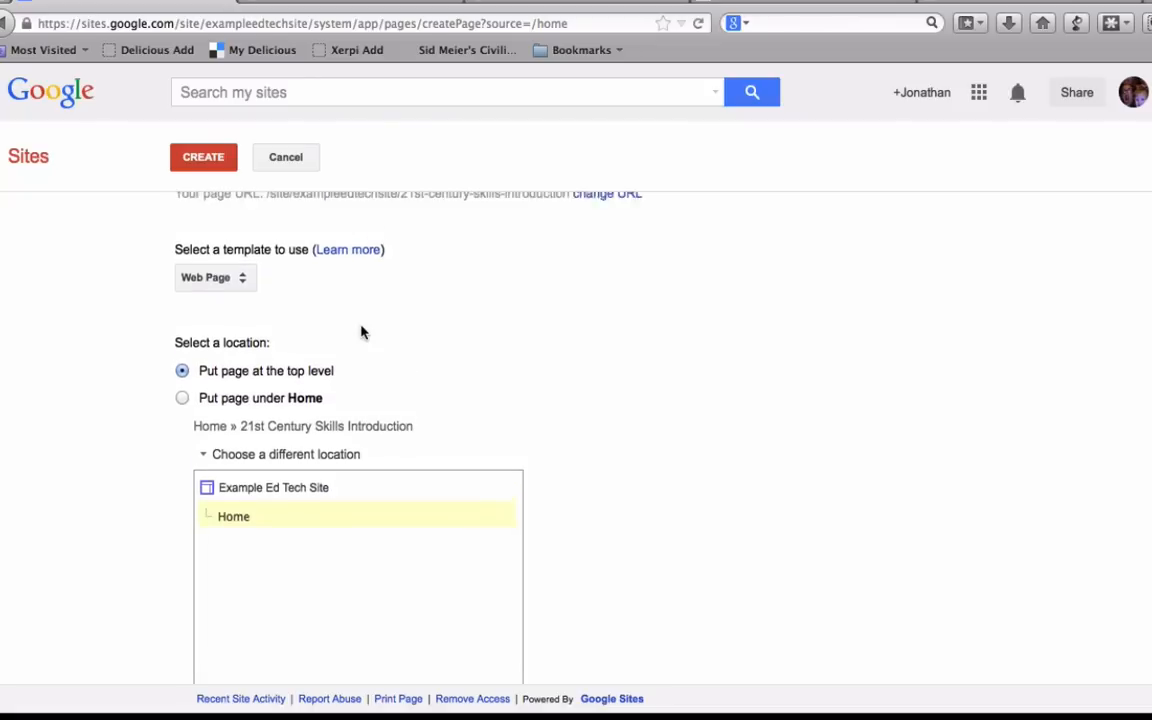
{"action": "scroll", "coordinate": [362, 332], "scroll_direction": "up", "scroll_amount": 3}
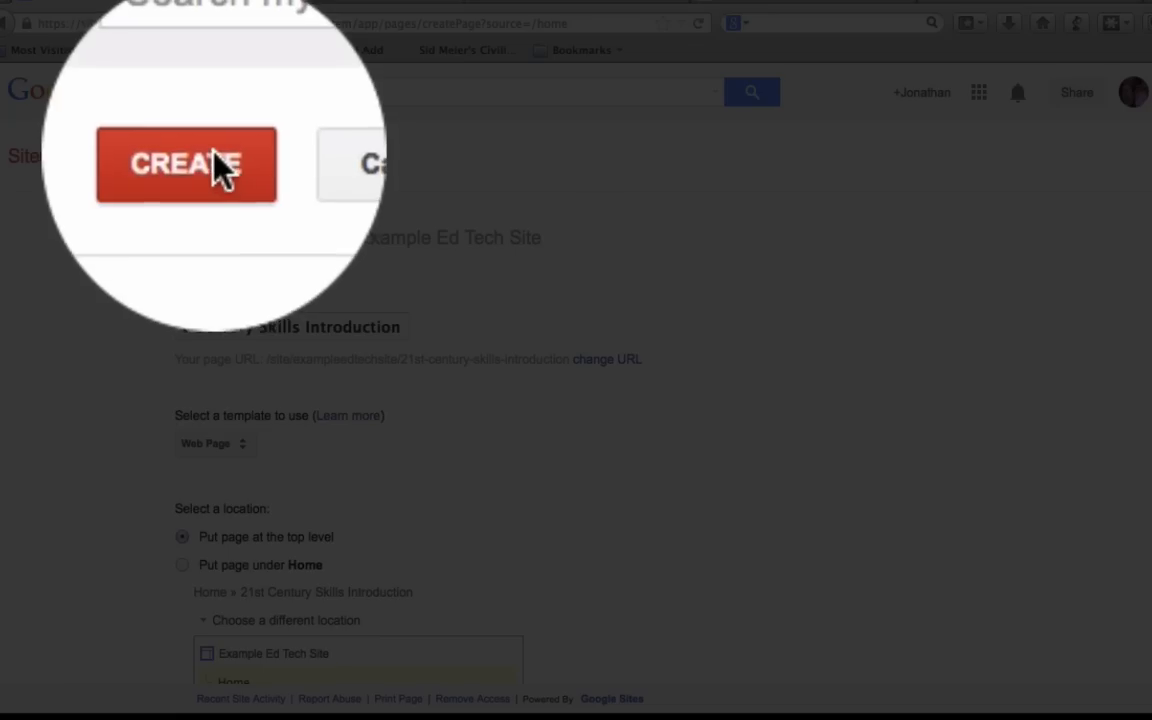
{"action": "left_click", "coordinate": [215, 165]}
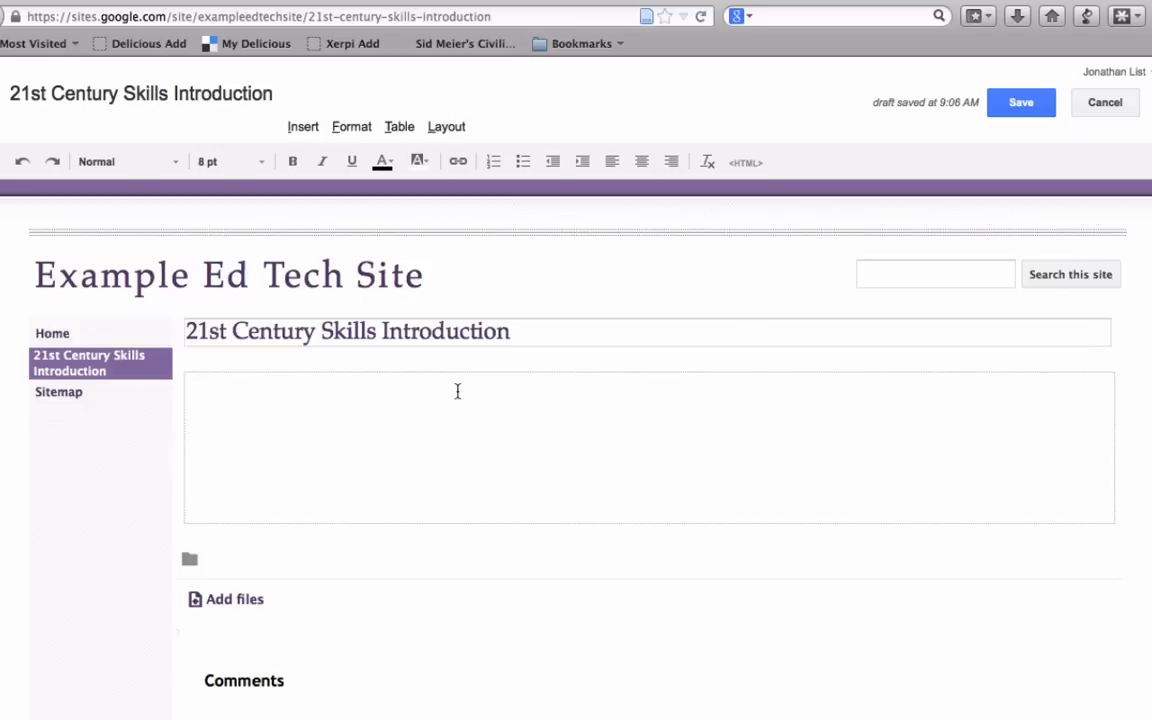
- Write "Something about 21st century skills that is oh-so-intriguing. I know you'll love it." in the page body, followed by a blank line
{"action": "type", "text": "Something "}
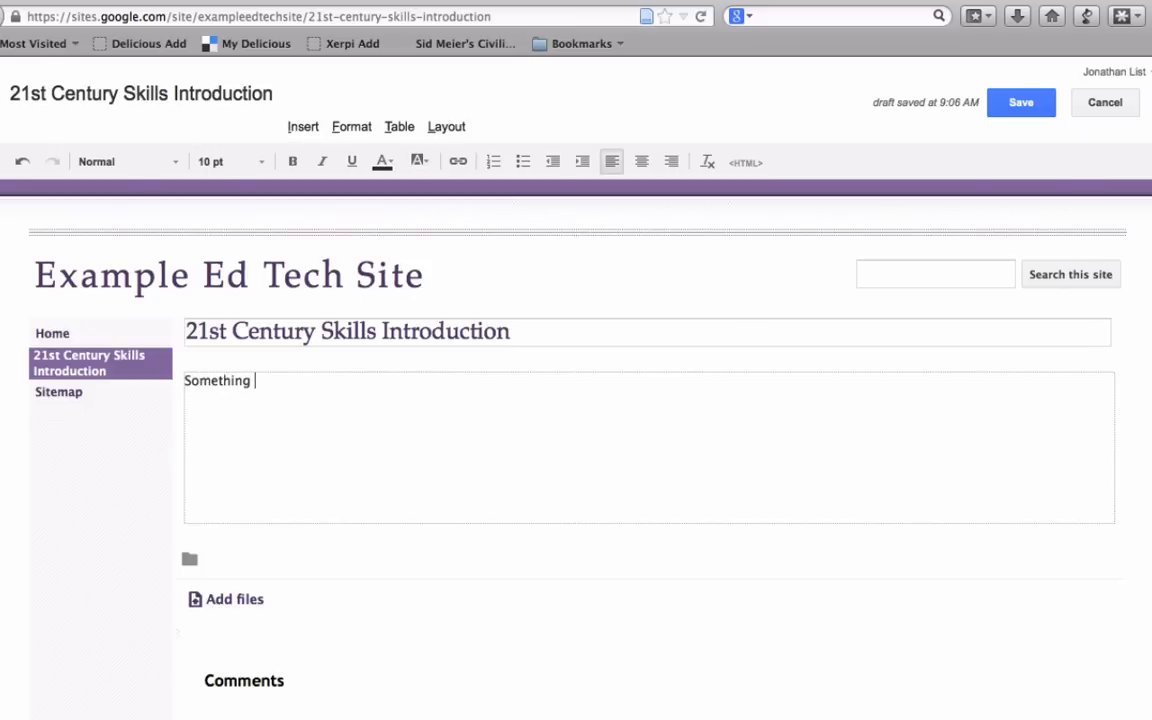
{"action": "type", "text": "about 21st century skills that is oh-so-intriguing. I know you'll love it."}
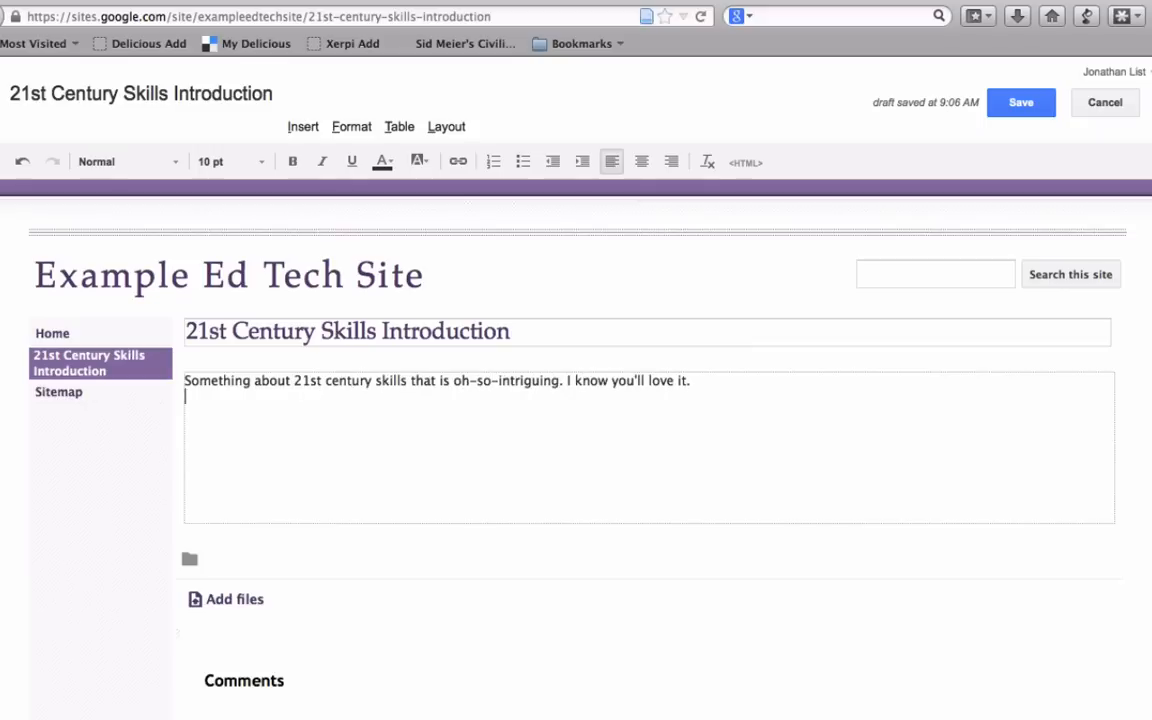
{"action": "key", "text": "Return"}
- Upload white-cat-wearing-watermelon-helmet.gif from the Downloads folder and insert it below the body text
{"action": "scroll", "coordinate": [259, 463], "scroll_direction": "down", "scroll_amount": 1}
{"action": "scroll", "coordinate": [259, 463], "scroll_direction": "up", "scroll_amount": 1}
{"action": "left_click", "coordinate": [303, 126]}
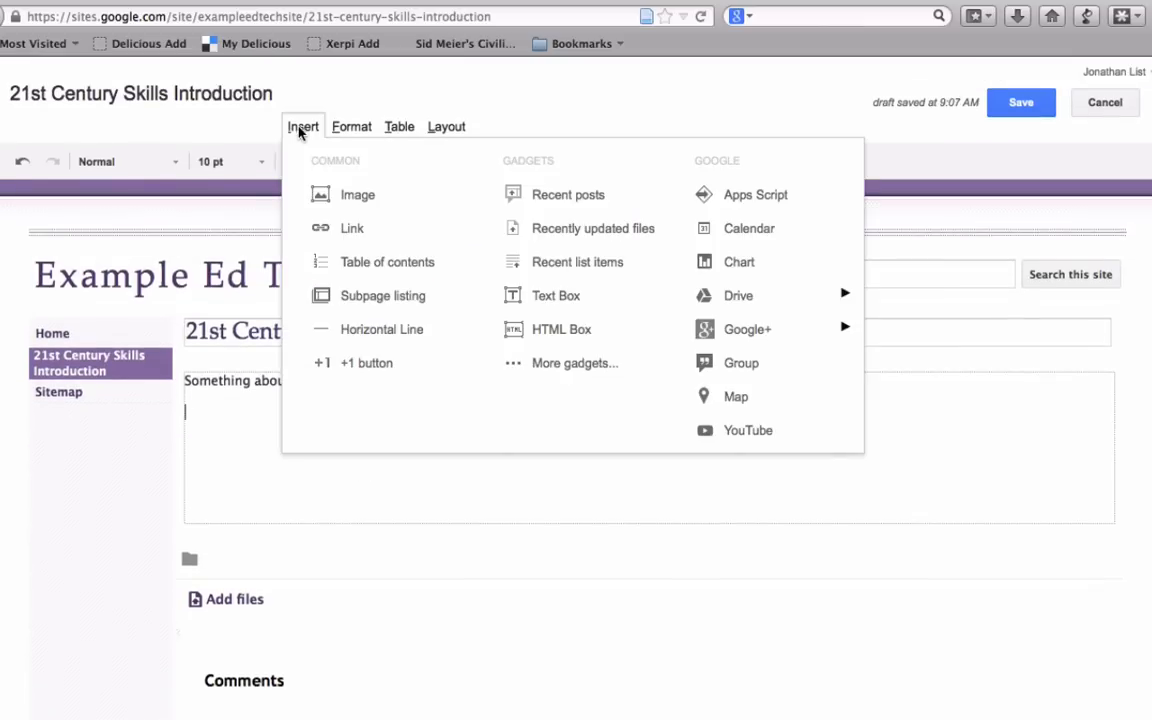
{"action": "left_click", "coordinate": [346, 203]}
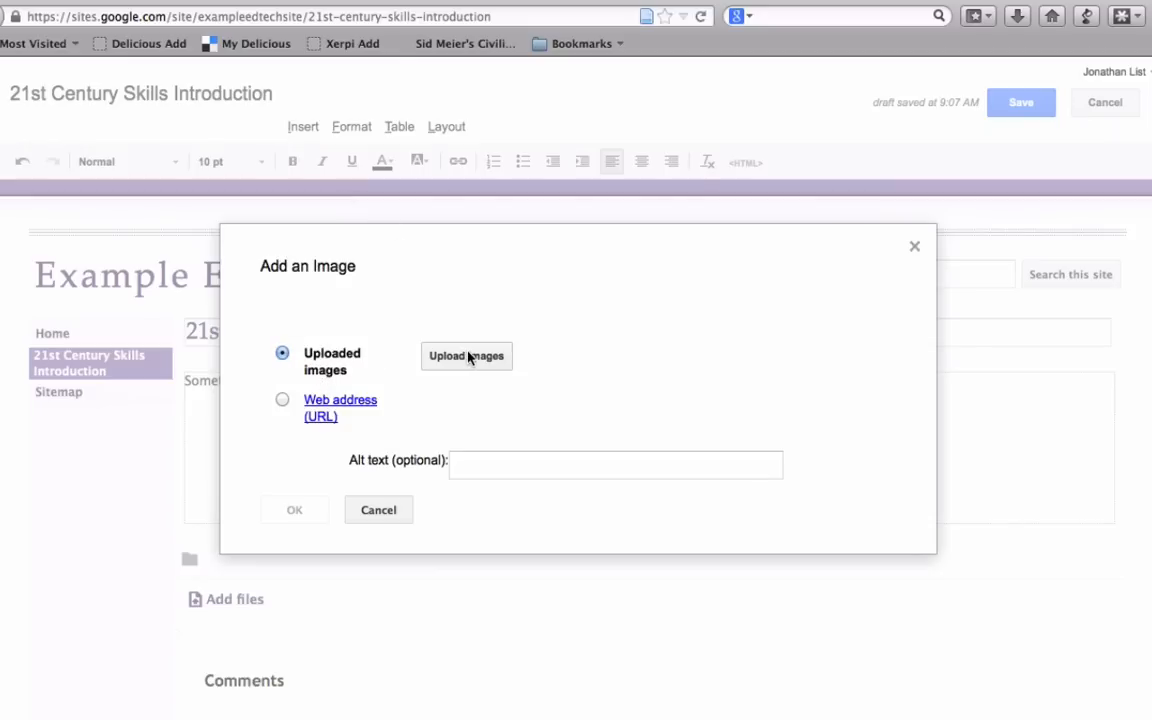
{"action": "left_click", "coordinate": [468, 355]}
{"action": "left_click", "coordinate": [319, 229]}
{"action": "left_click", "coordinate": [540, 215]}
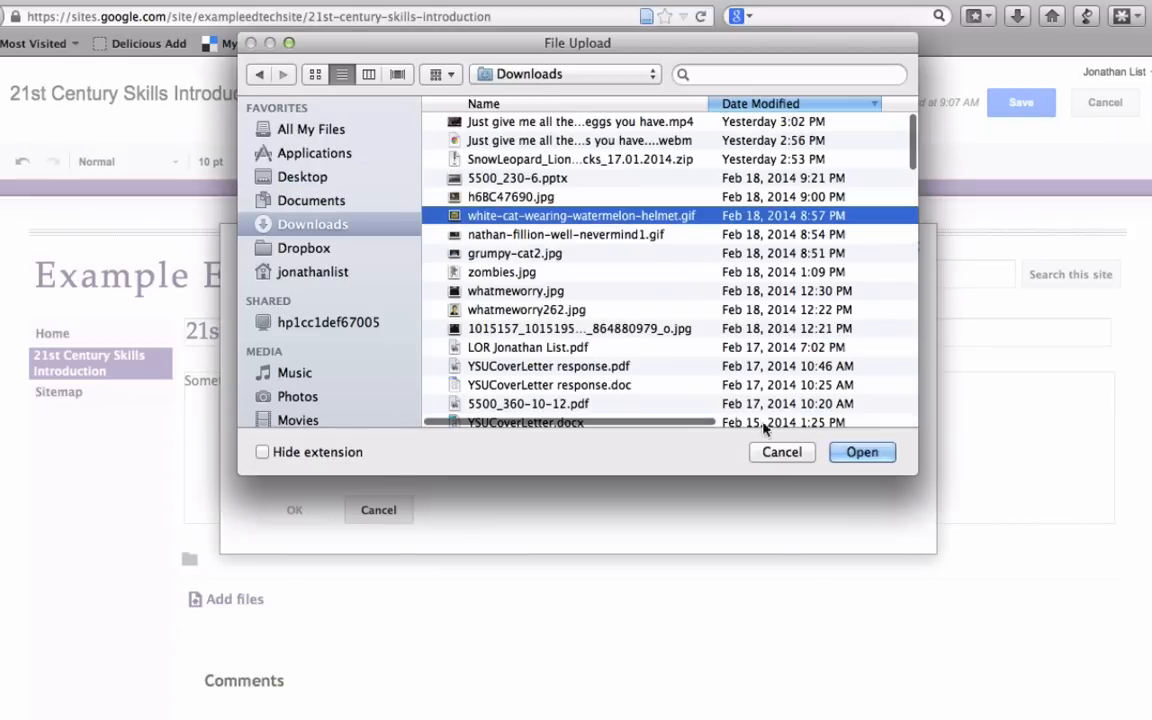
{"action": "left_click", "coordinate": [860, 452]}
{"action": "left_click", "coordinate": [296, 568]}
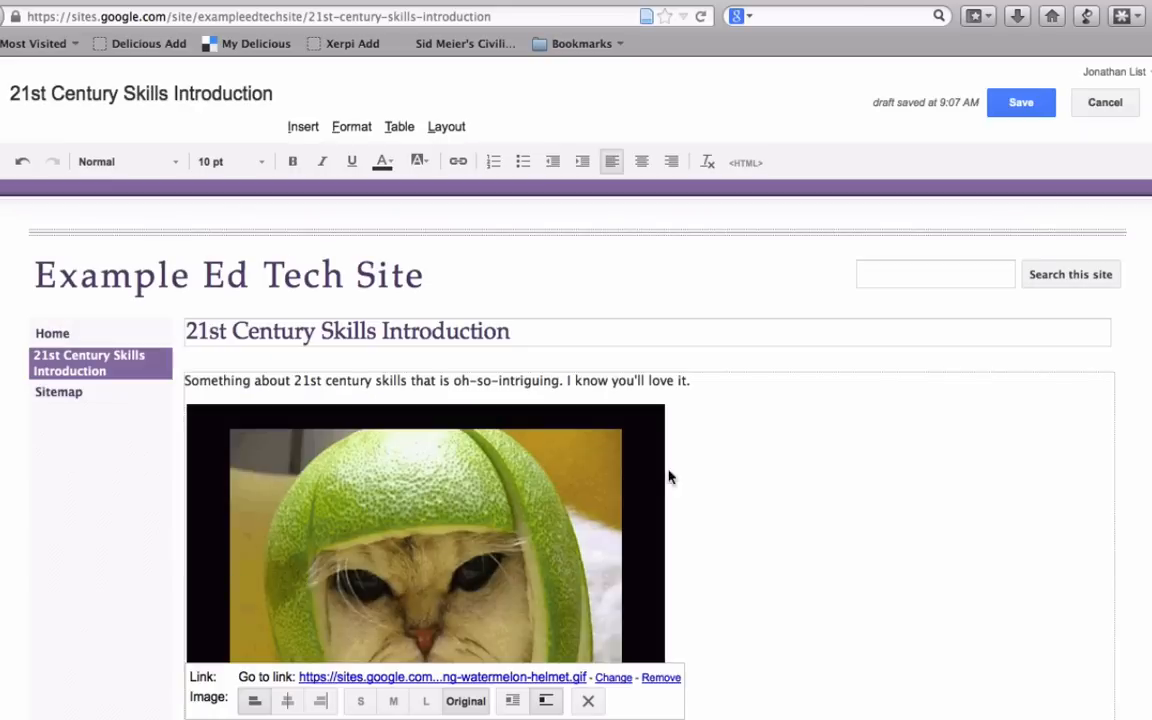
- Examine the inserted cat image's alignment, size and text-wrapping options
{"action": "scroll", "coordinate": [784, 514], "scroll_direction": "down", "scroll_amount": 3}
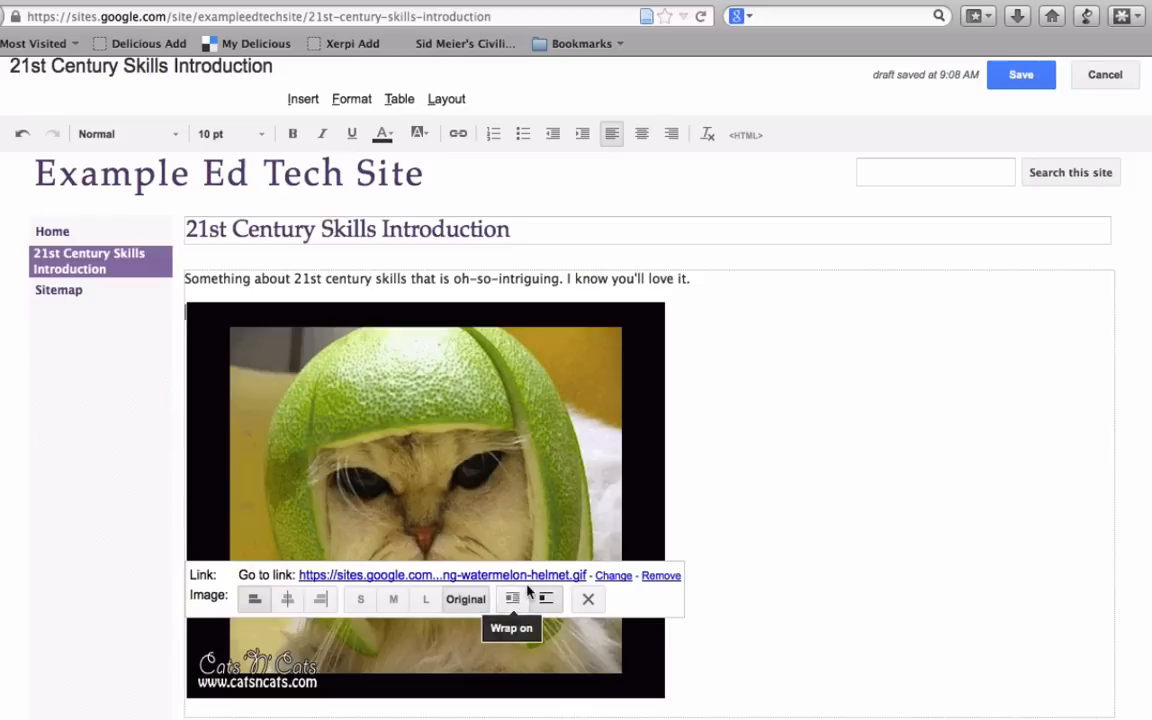
{"action": "left_click", "coordinate": [514, 598]}
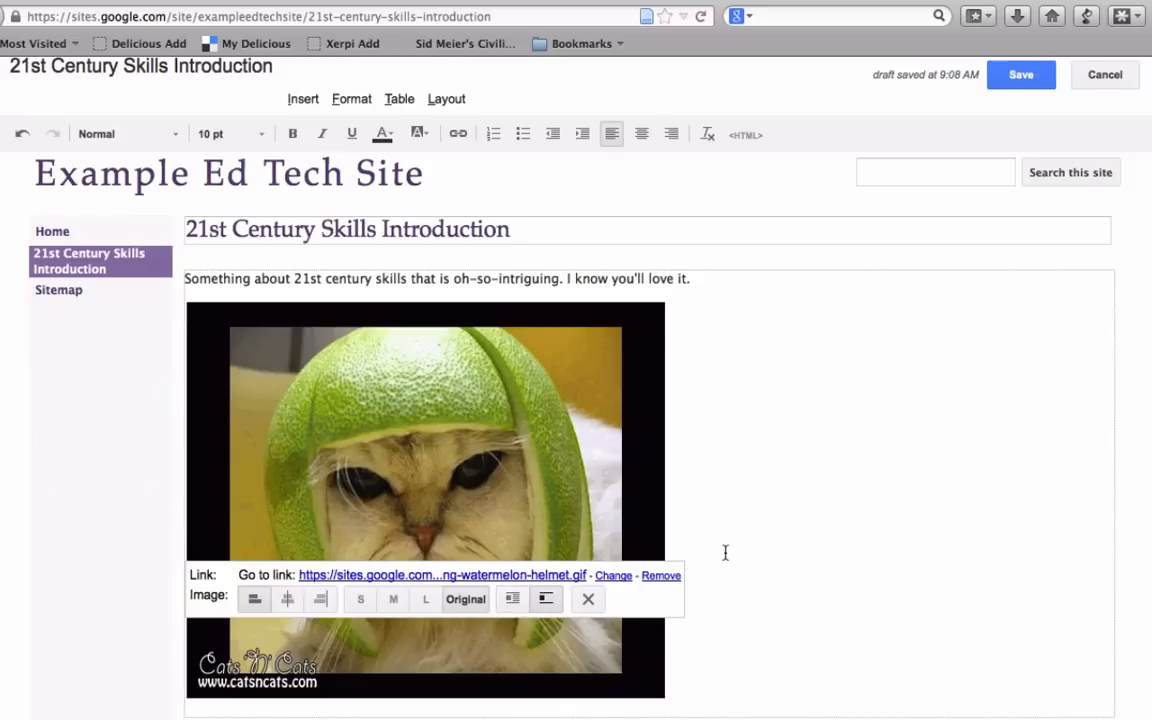